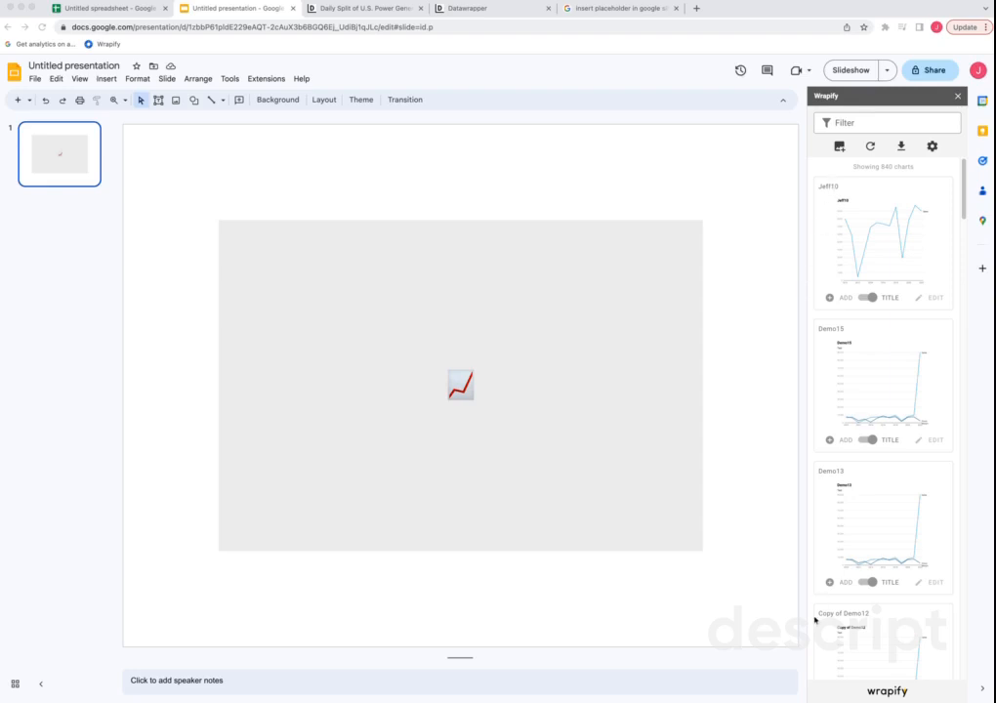
# Delete the existing placeholder from the slide and insert a single 1 x 1 chart placeholder
pyautogui.click(329, 430)
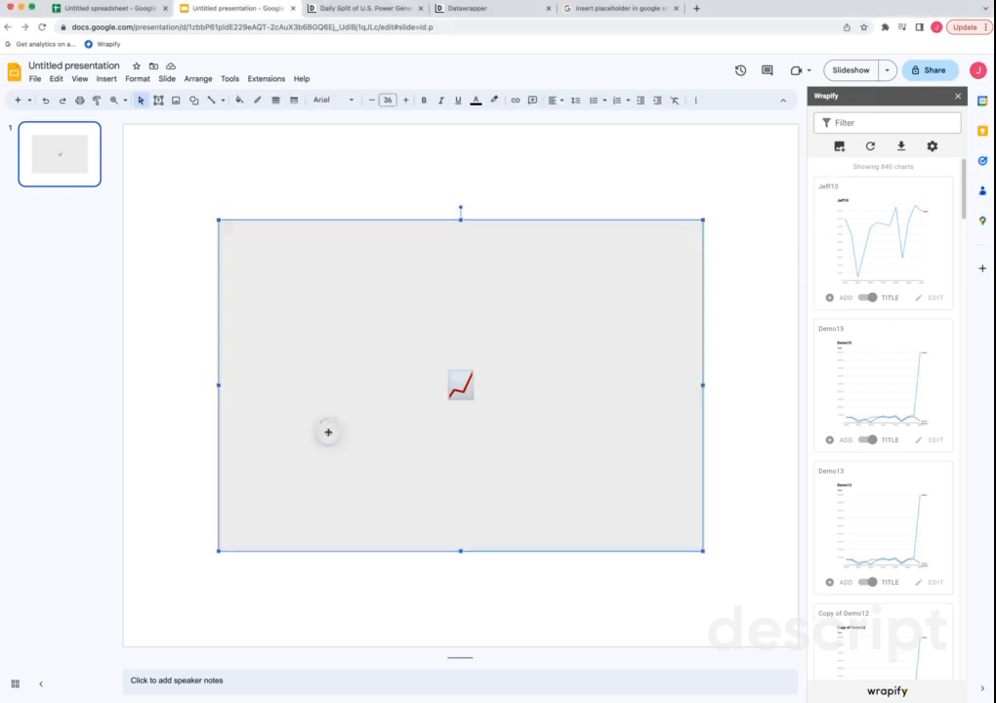
pyautogui.press('Delete')
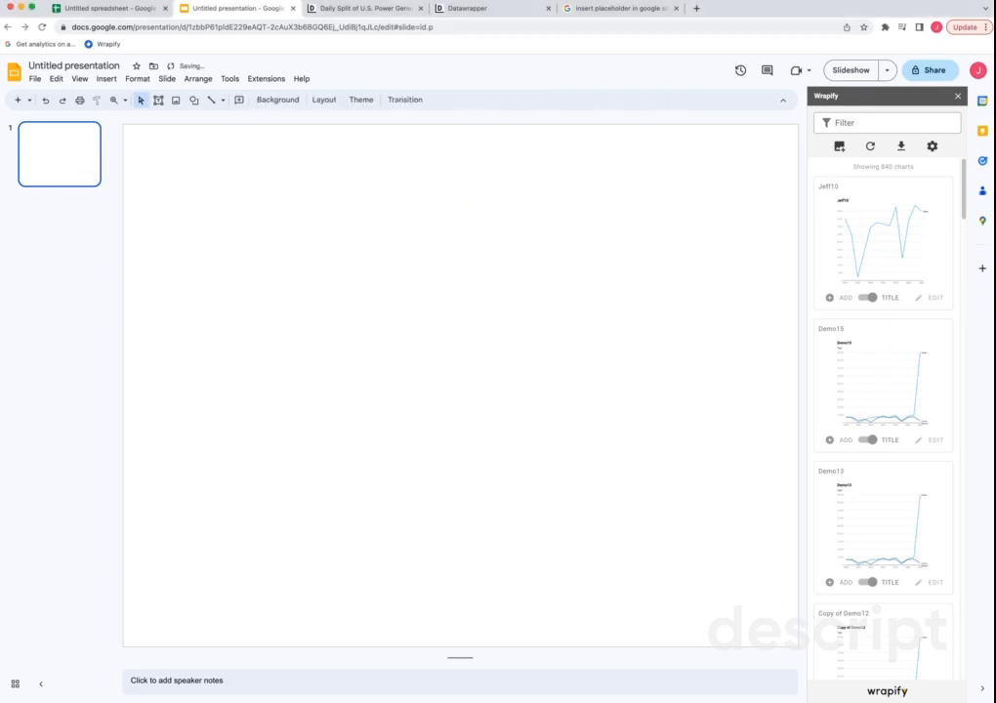
pyautogui.click(838, 147)
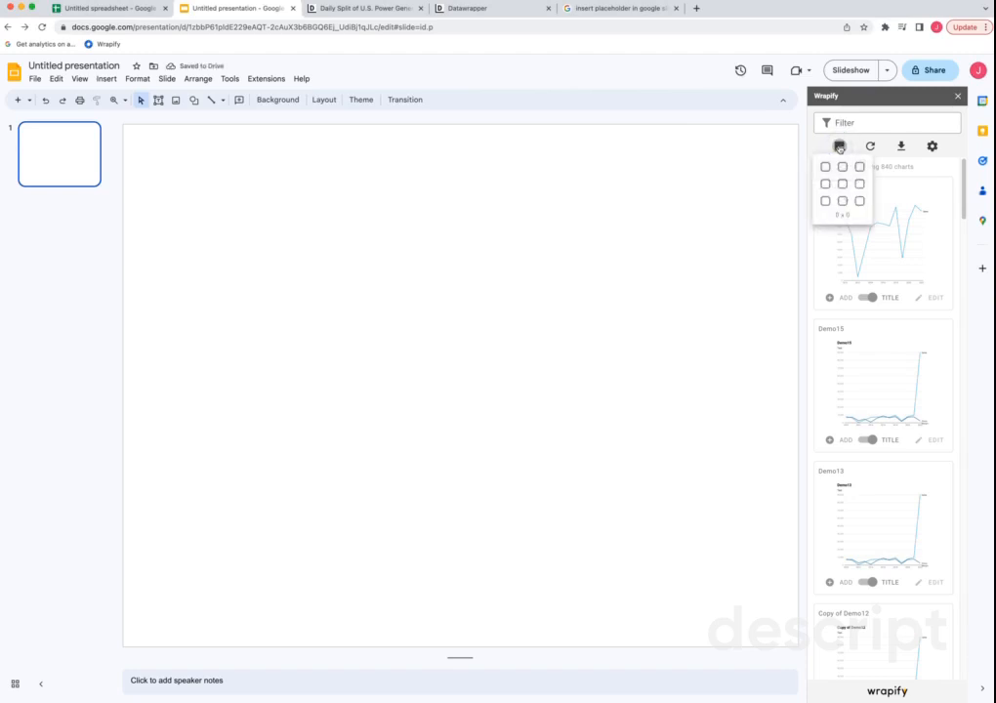
pyautogui.click(826, 168)
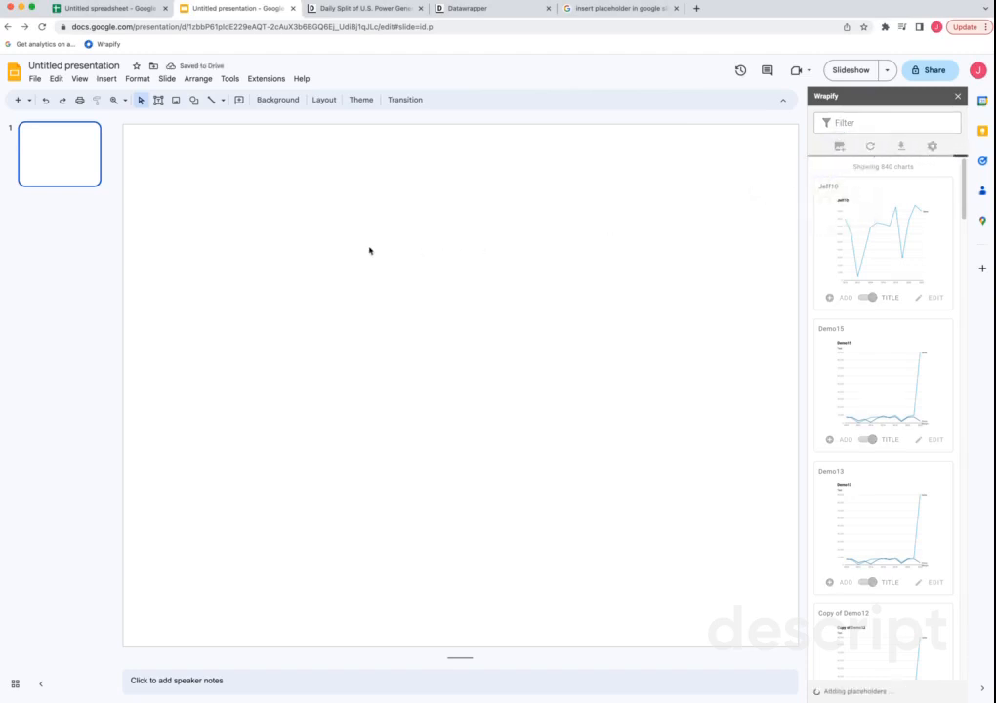
# Enlarge the chart placeholder to nearly fill the slide, then split it into two rows of three placeholders
pyautogui.click(420, 316)
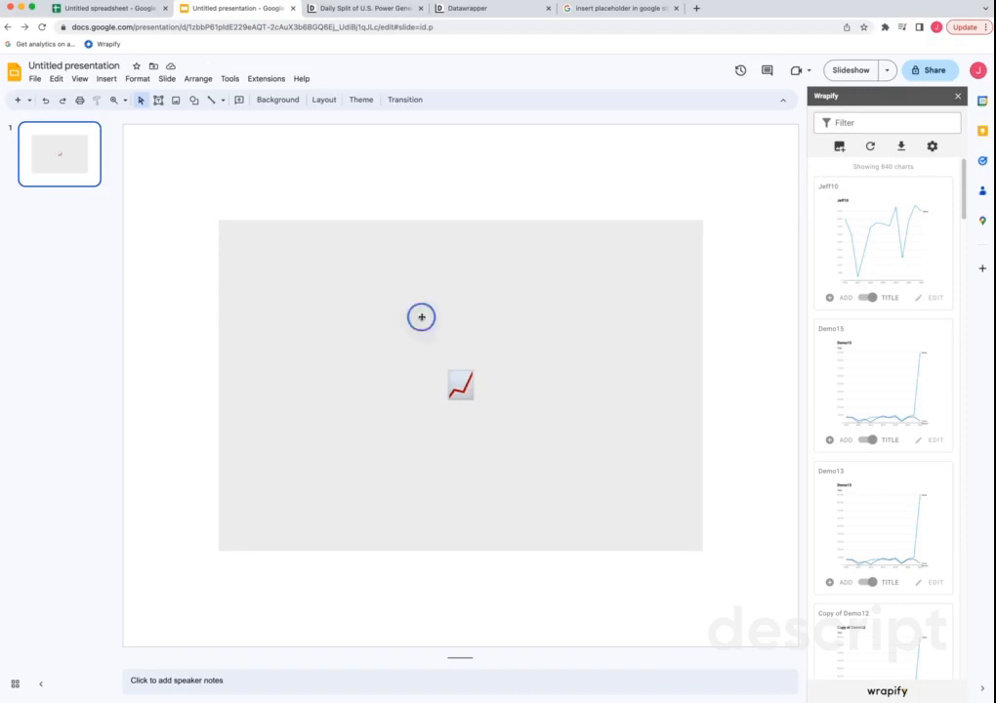
pyautogui.moveTo(219, 220); pyautogui.dragTo(135, 136)
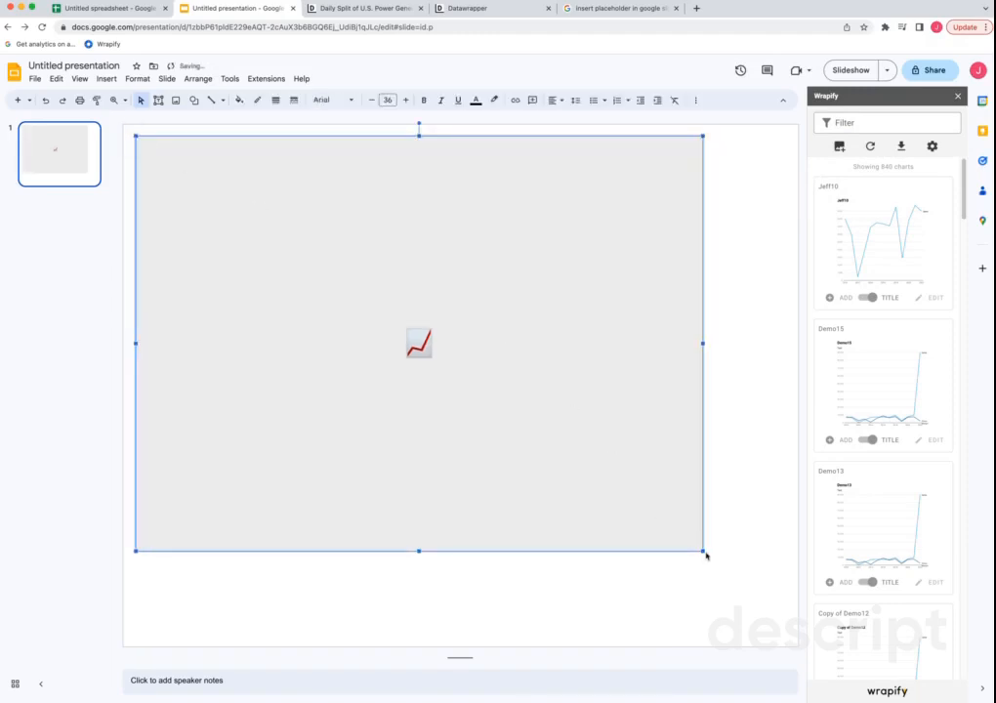
pyautogui.moveTo(704, 552); pyautogui.dragTo(787, 632)
pyautogui.click(840, 146)
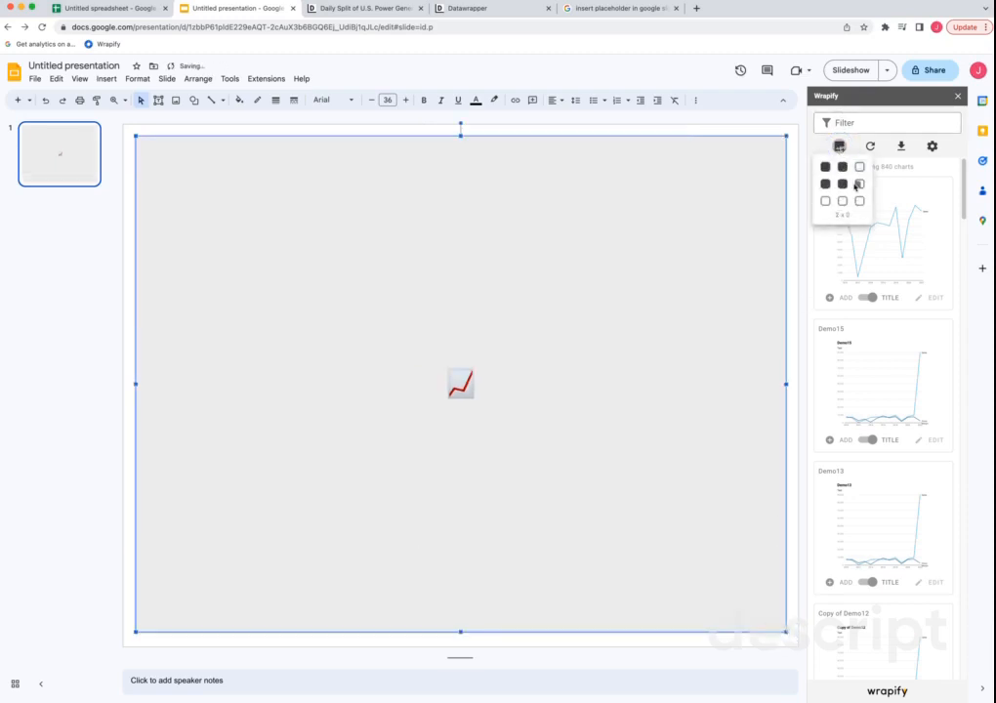
pyautogui.click(857, 184)
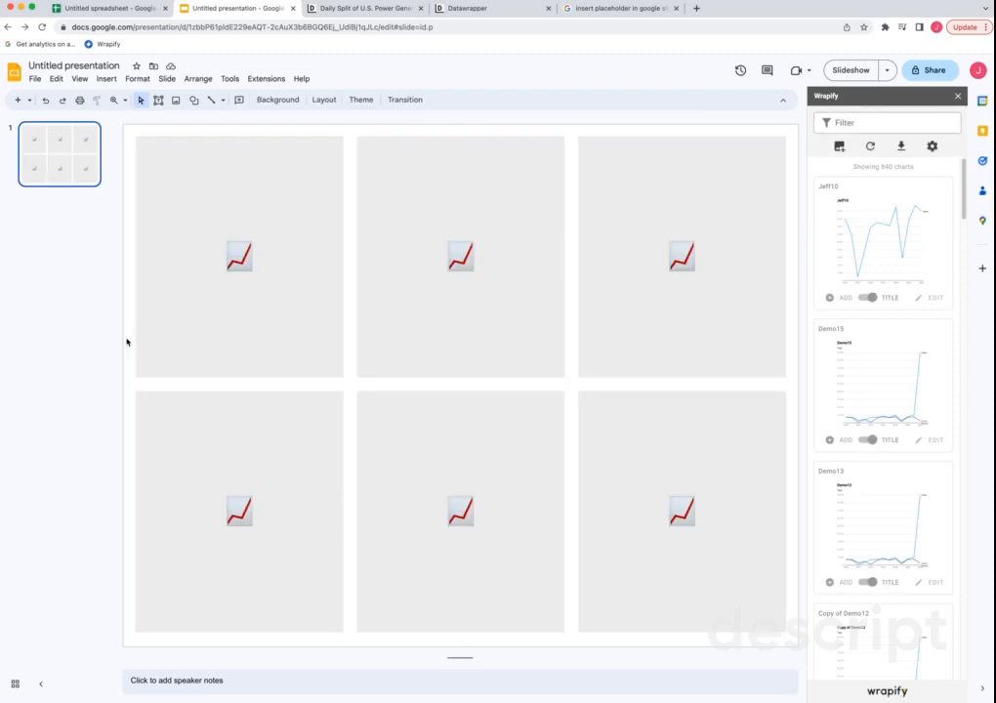
# Undo the placeholder split and both placeholder resizes
pyautogui.click(303, 327)
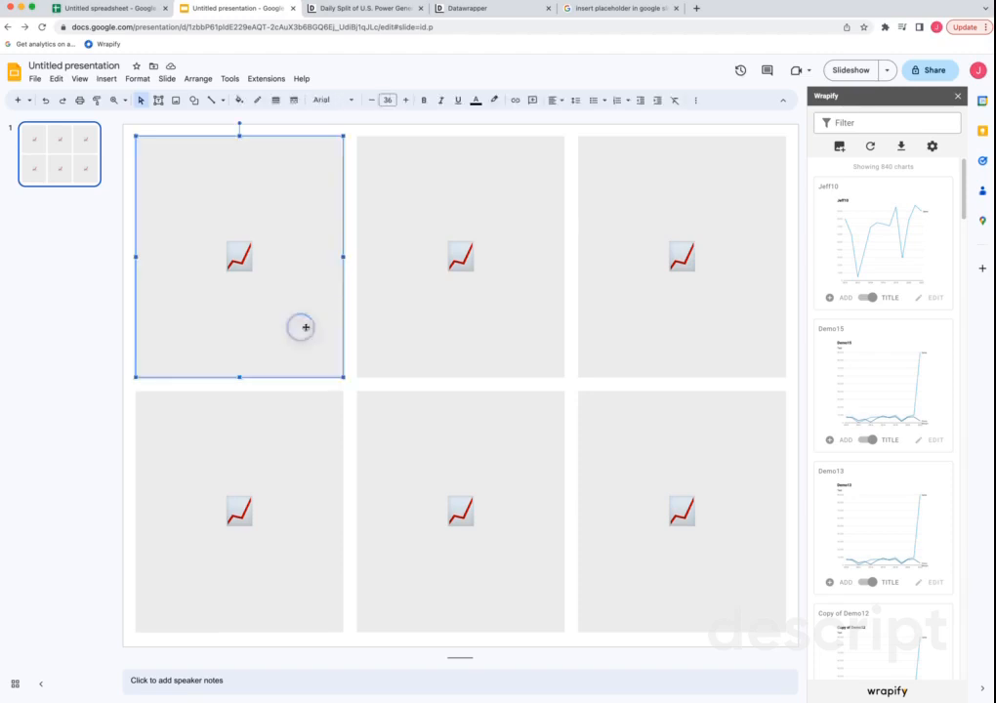
pyautogui.press('super+z')
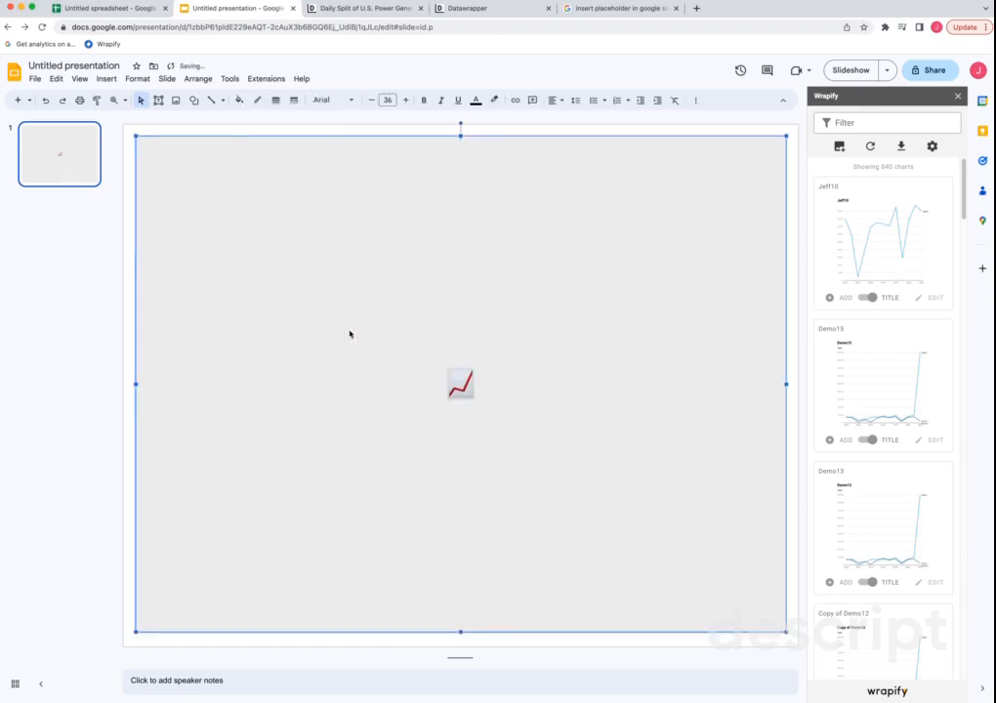
pyautogui.press('super+z')
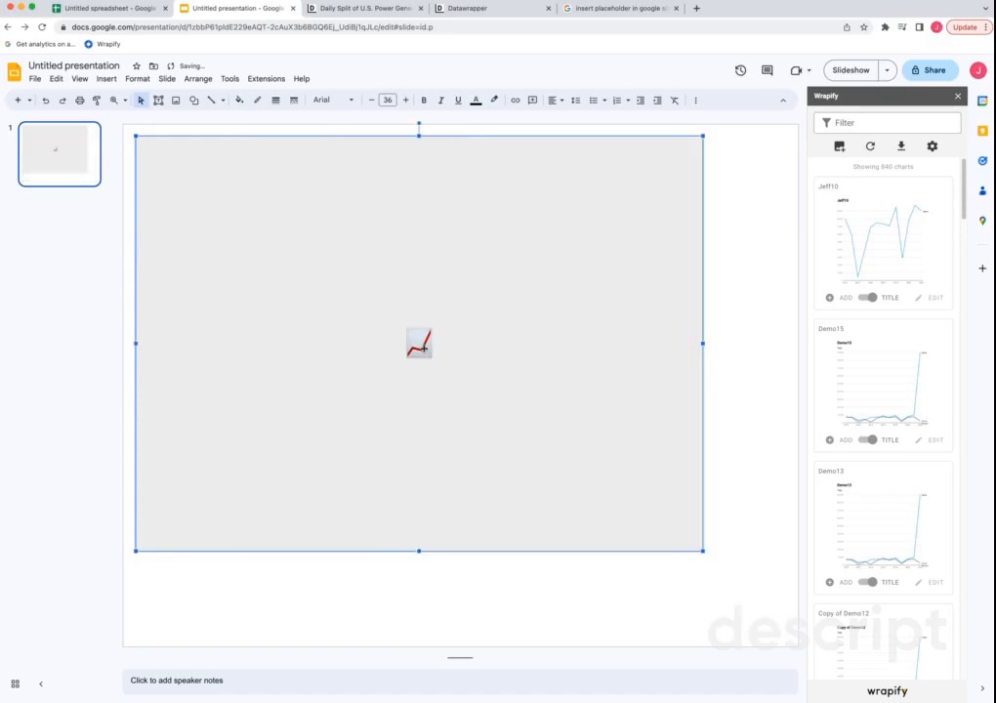
pyautogui.press('super+z')
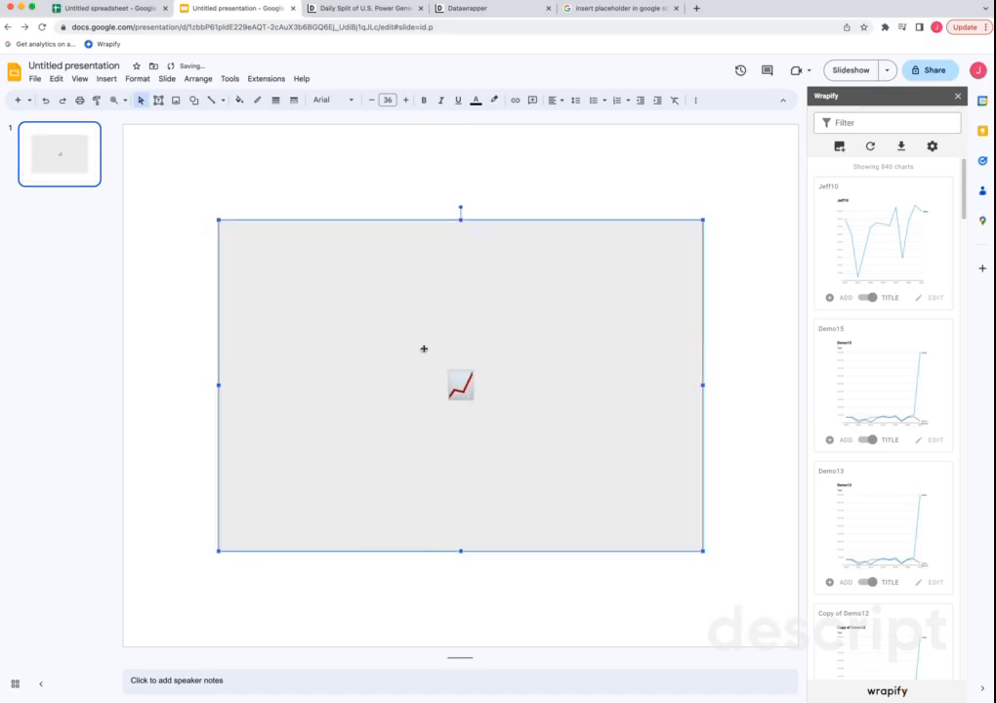
# Filter the chart library by "oil" and add the U.S. Oil Imports by Source chart into the placeholder
pyautogui.click(884, 120)
pyautogui.write('oil')
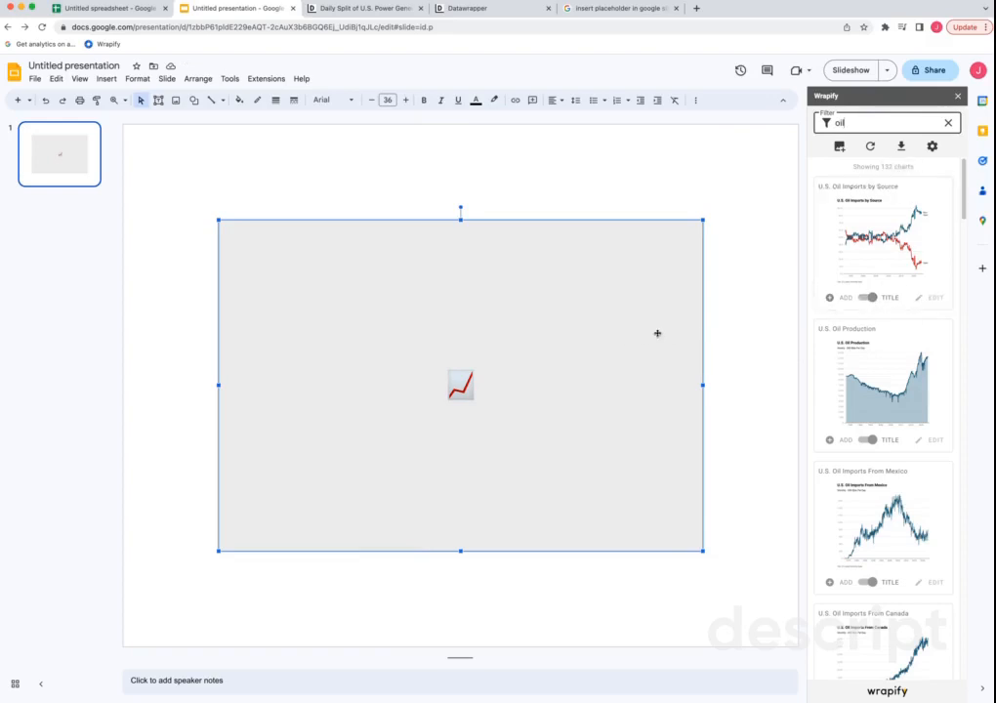
pyautogui.click(838, 297)
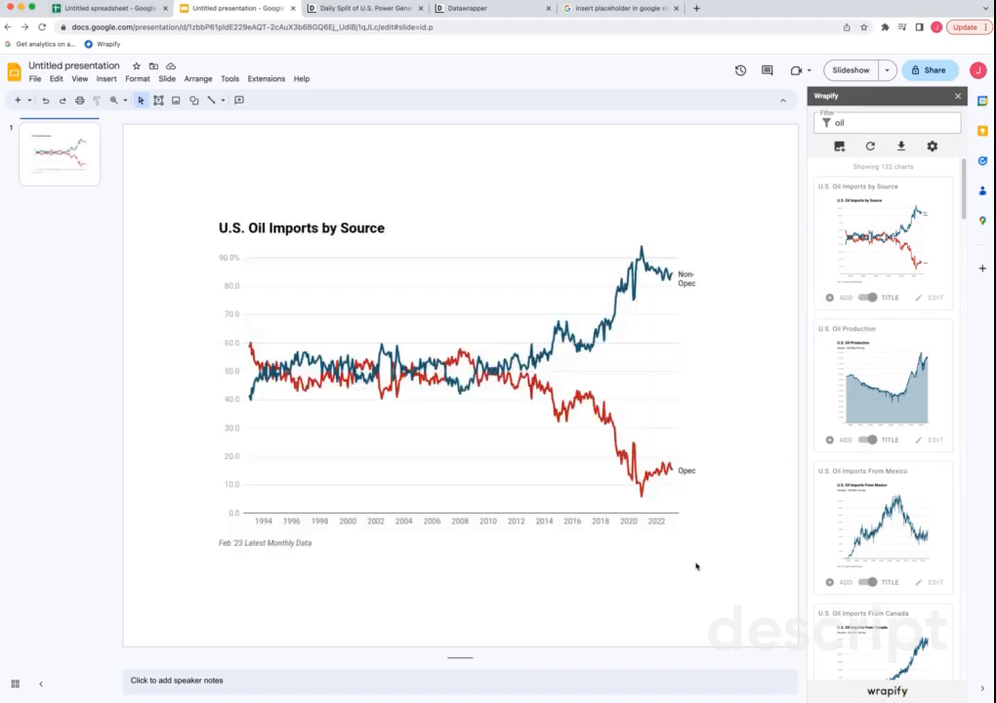
# Shrink the U.S. Oil Imports by Source chart and update the current slide to redraw it at the new size
pyautogui.click(578, 466)
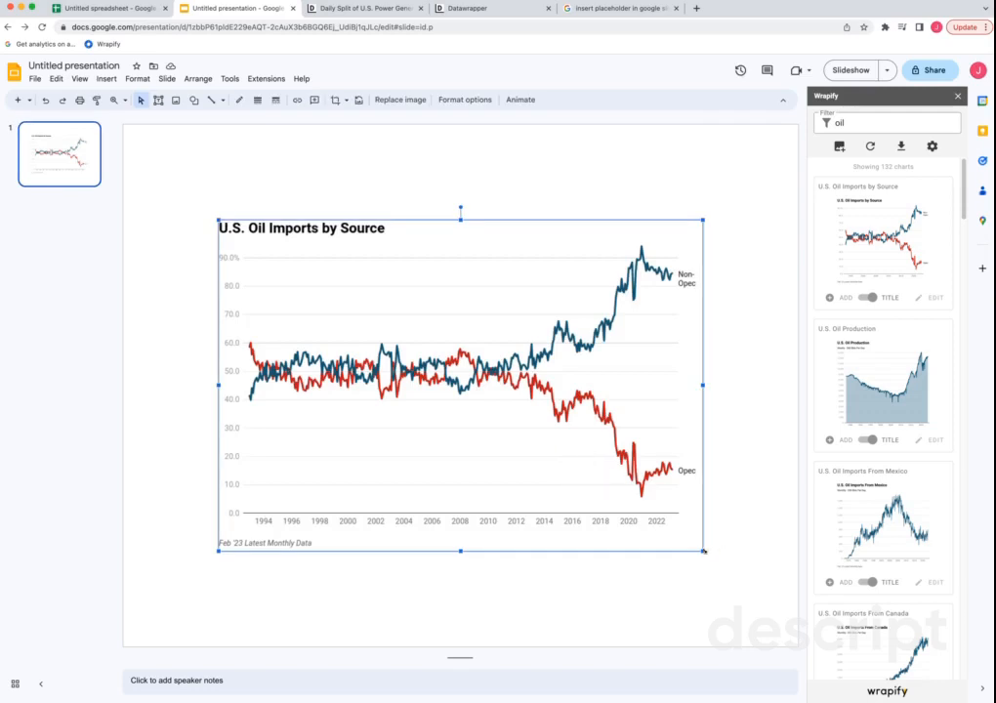
pyautogui.moveTo(704, 552); pyautogui.dragTo(518, 383)
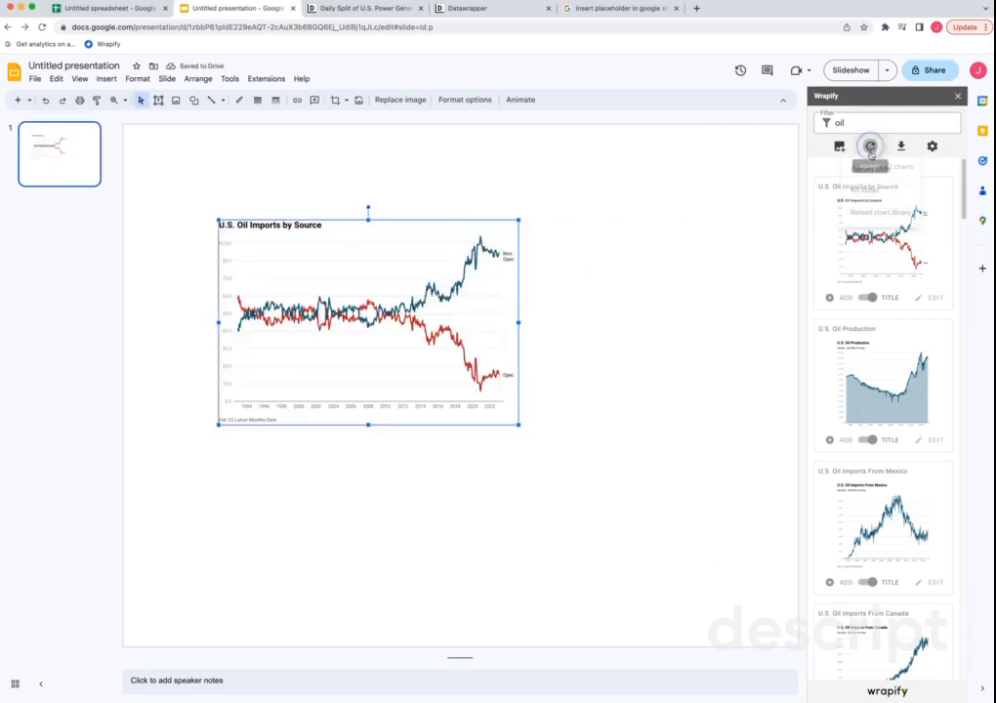
pyautogui.click(871, 146)
pyautogui.click(871, 170)
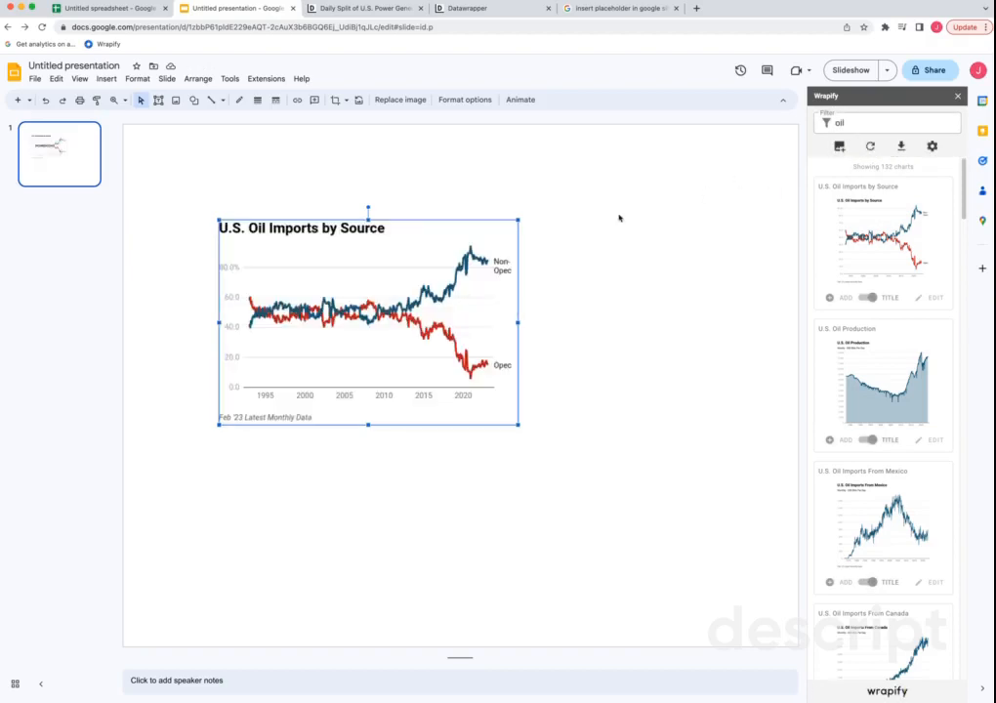
# Delete the resized oil imports chart from the slide
pyautogui.press('BackSpace')
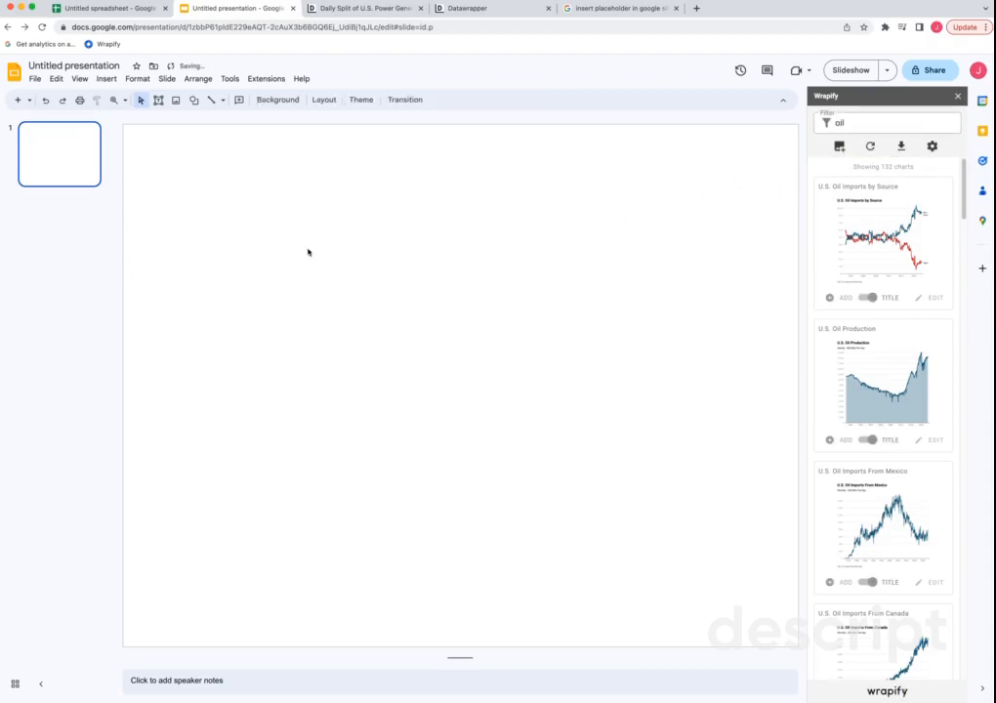
pyautogui.click(135, 80)
pyautogui.moveTo(114, 82)
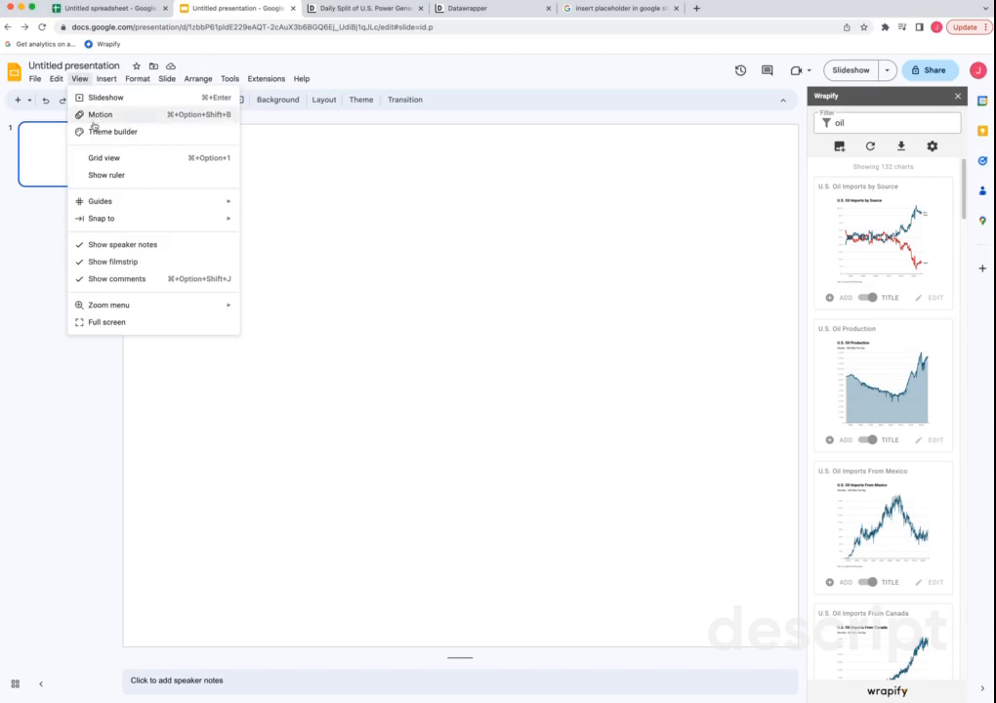
pyautogui.click(94, 131)
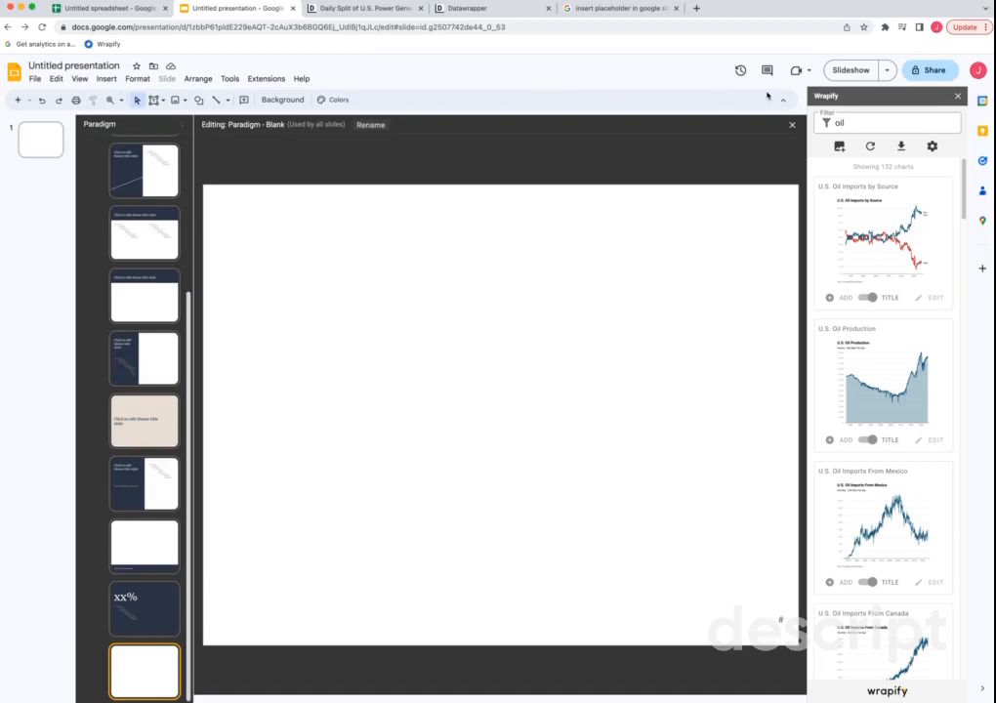
pyautogui.click(793, 125)
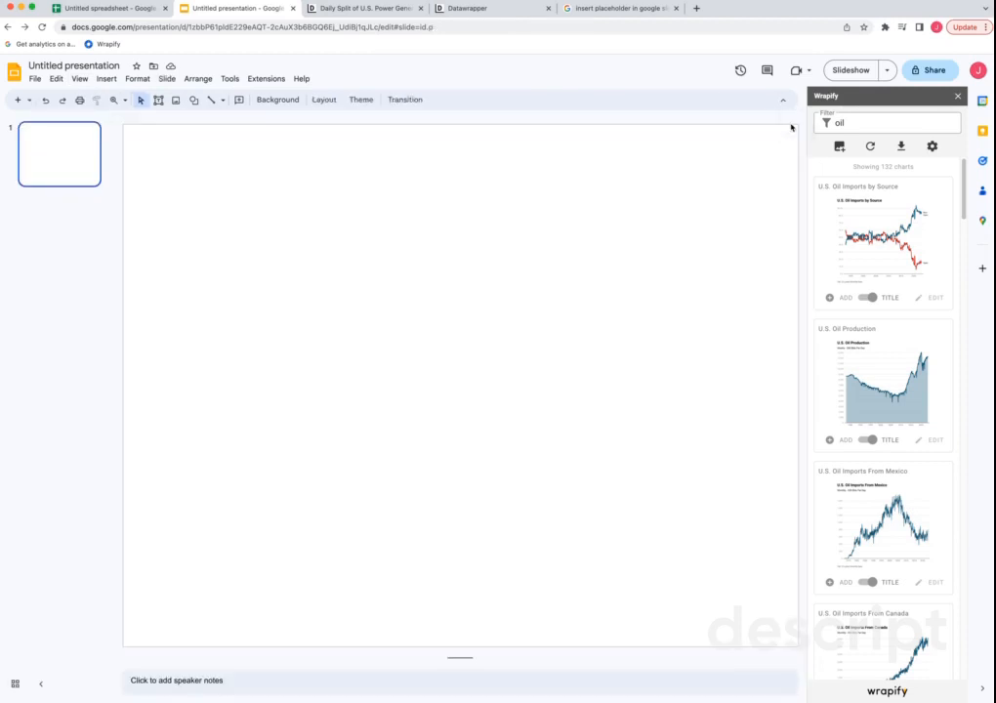
pyautogui.click(361, 101)
pyautogui.scroll(-10, 861, 402)
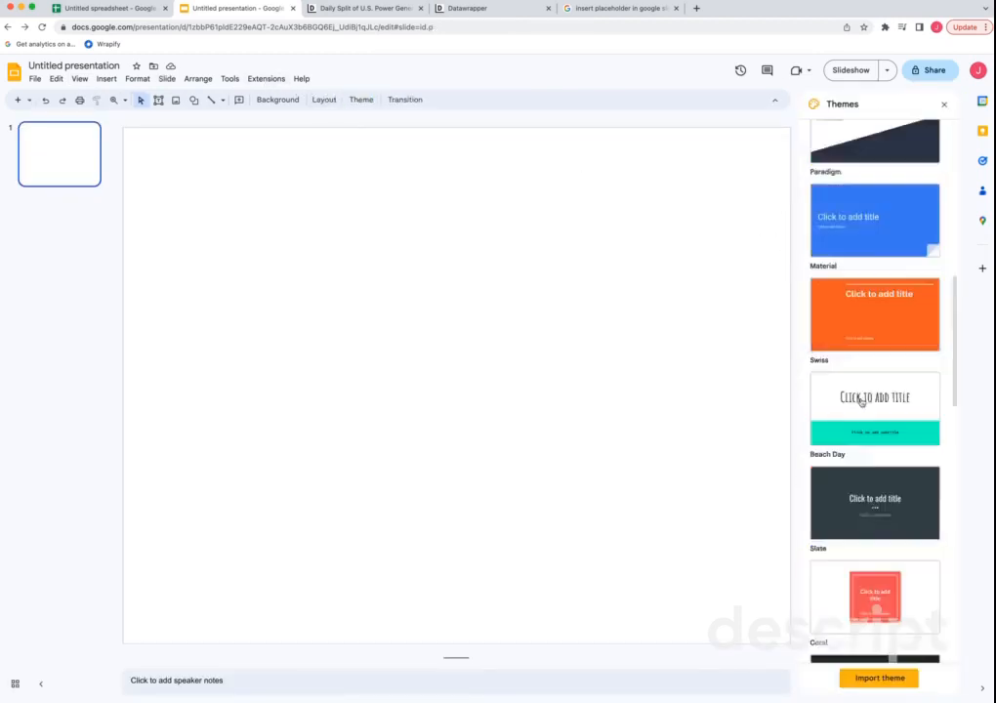
# In the theme builder, add a large rectangular image placeholder to the white area of the Caption layout
pyautogui.click(81, 81)
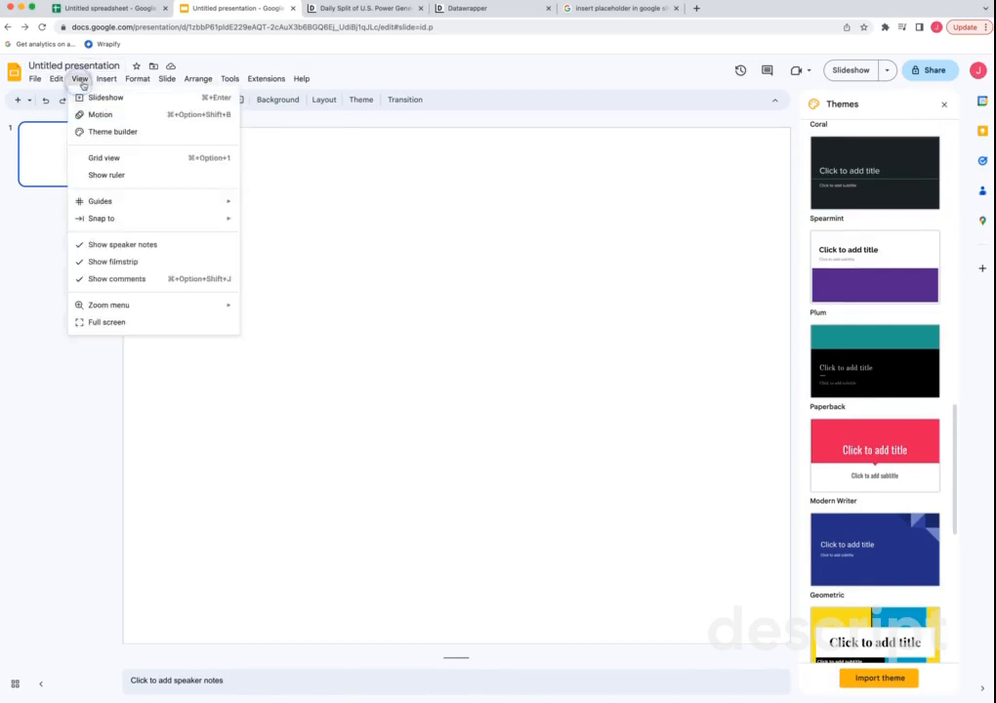
pyautogui.click(90, 131)
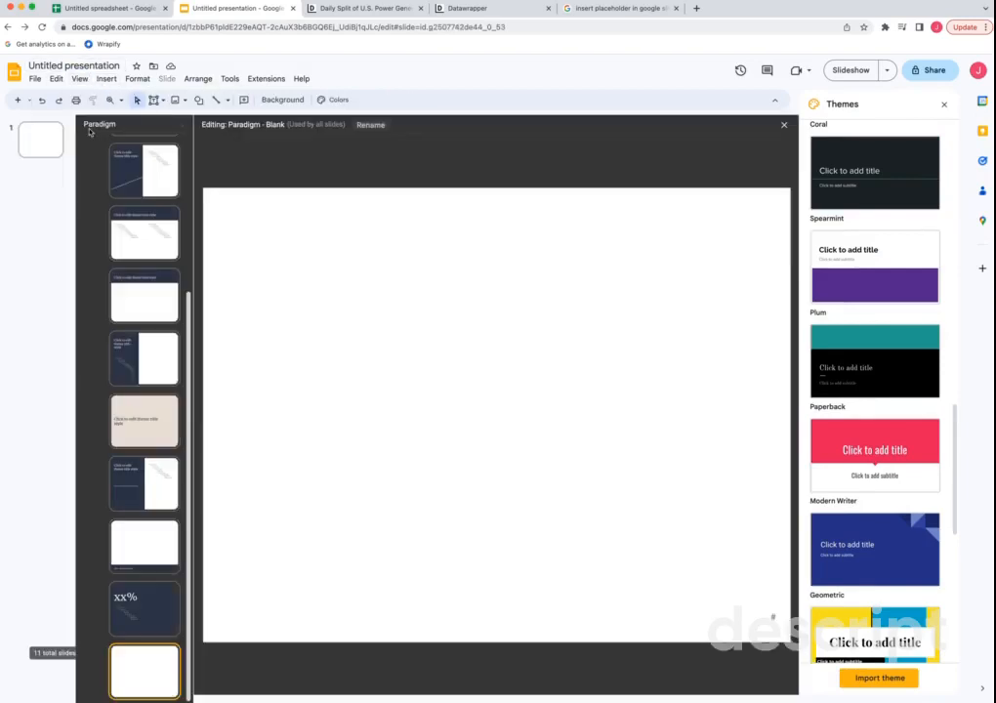
pyautogui.click(145, 537)
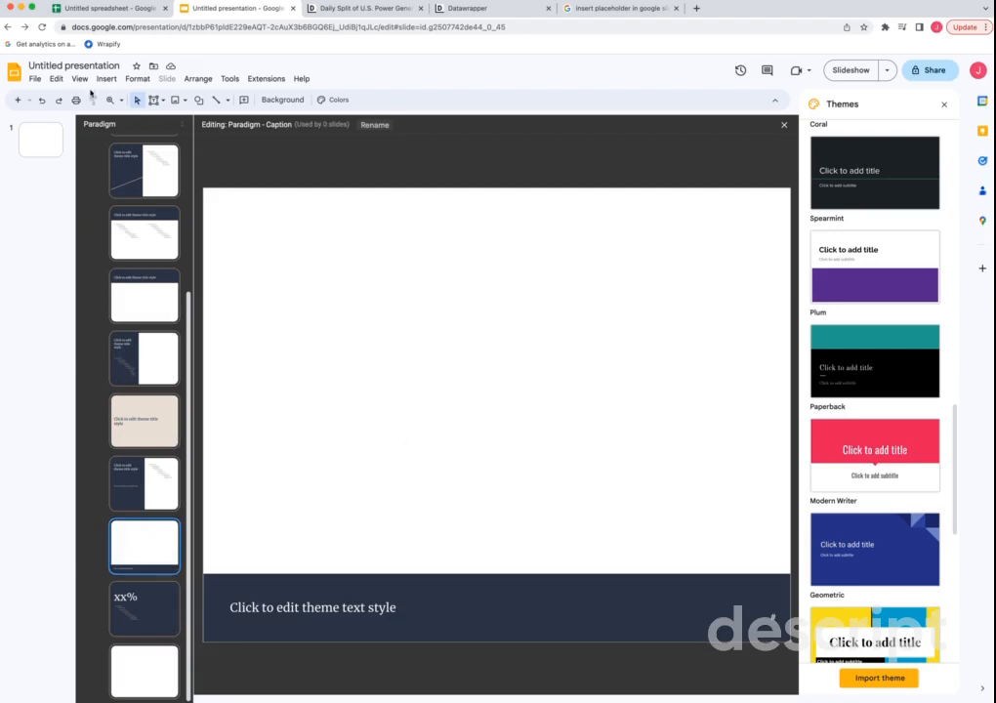
pyautogui.click(105, 78)
pyautogui.moveTo(157, 406)
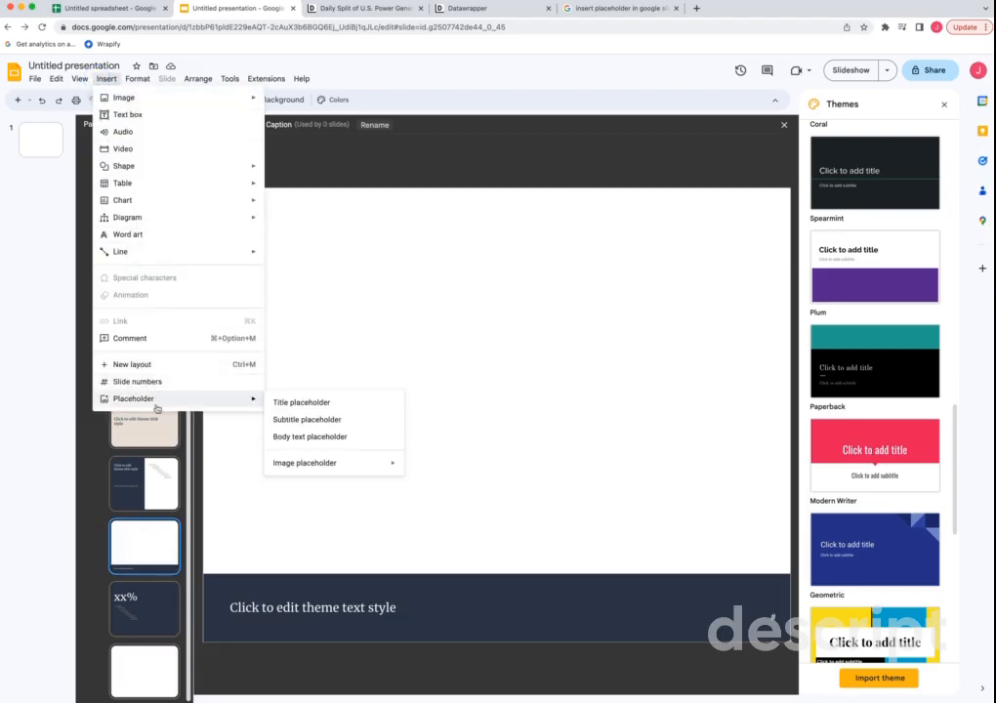
pyautogui.moveTo(319, 463)
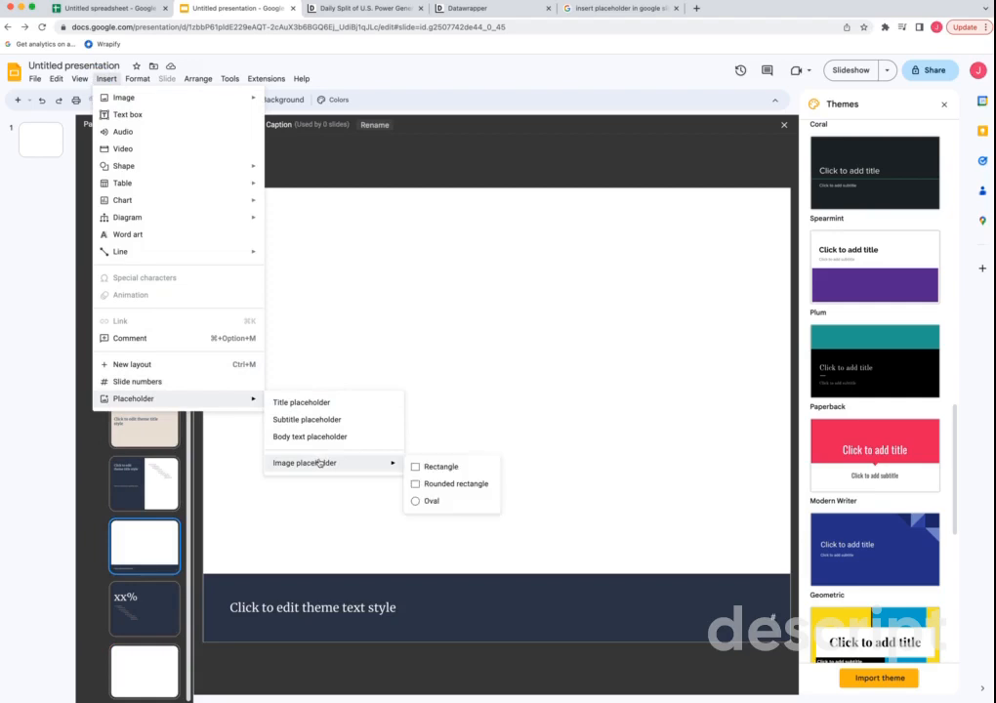
pyautogui.click(429, 467)
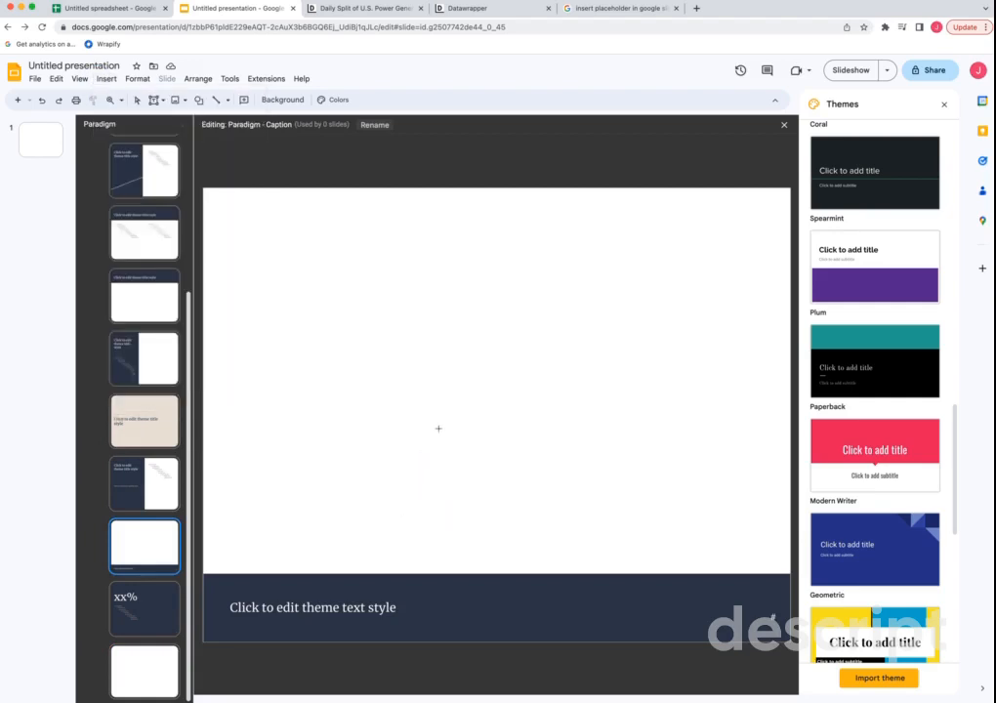
pyautogui.moveTo(252, 232)
pyautogui.mouseDown()
pyautogui.moveTo(723, 469)
pyautogui.moveTo(723, 546)
pyautogui.moveTo(740, 548)
pyautogui.mouseUp()
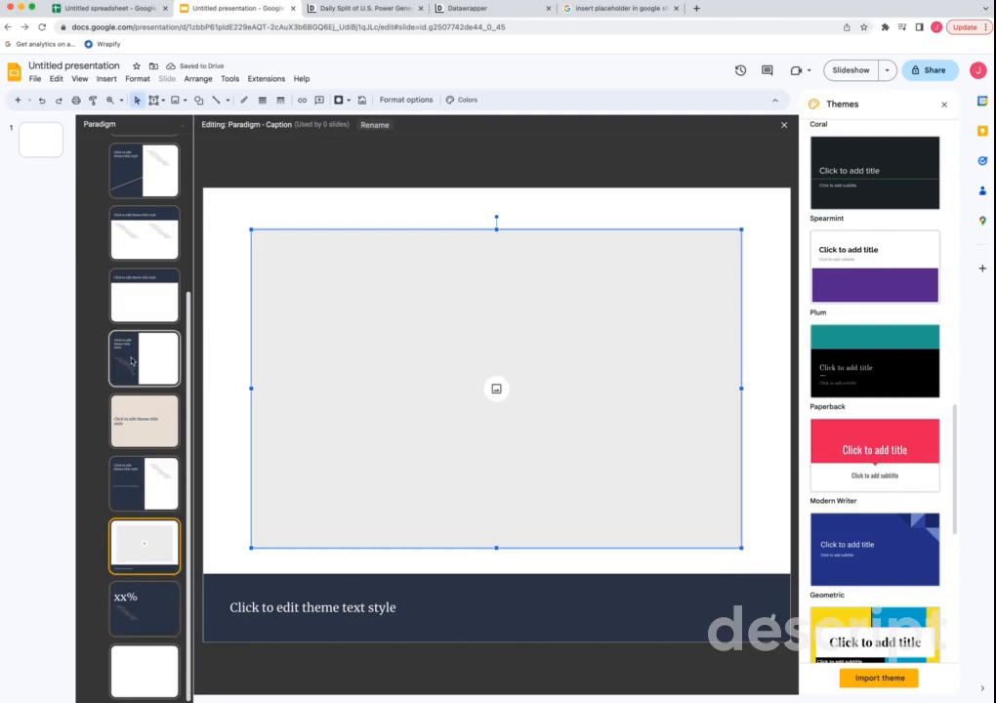
# Add a rectangular image placeholder to the white half of the One column text layout and close the theme builder
pyautogui.click(132, 362)
pyautogui.click(107, 79)
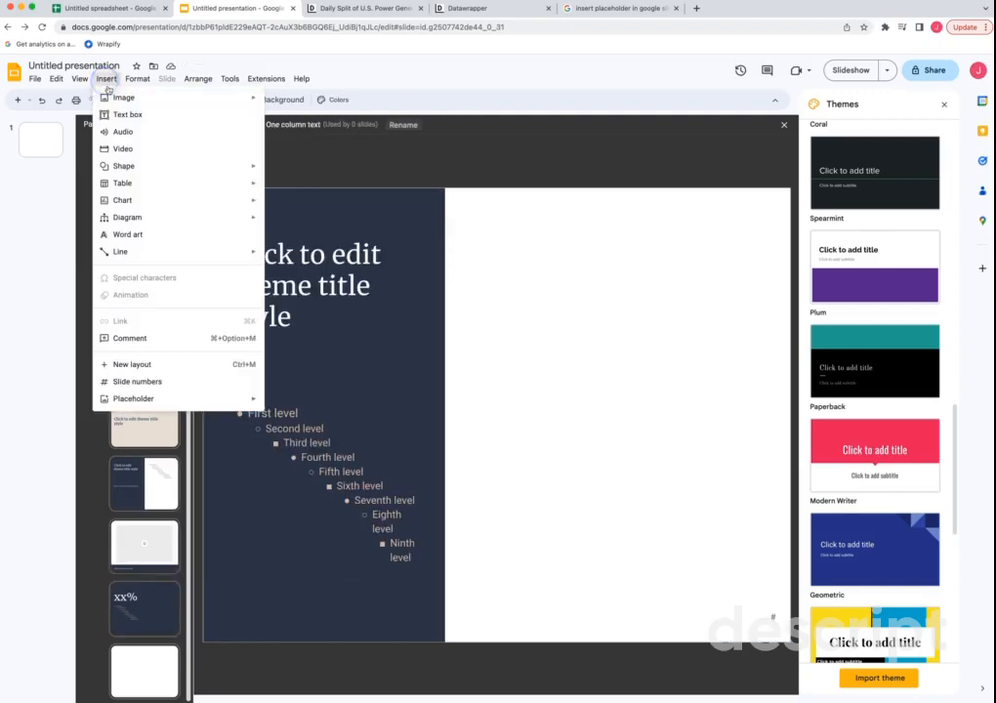
pyautogui.moveTo(137, 399)
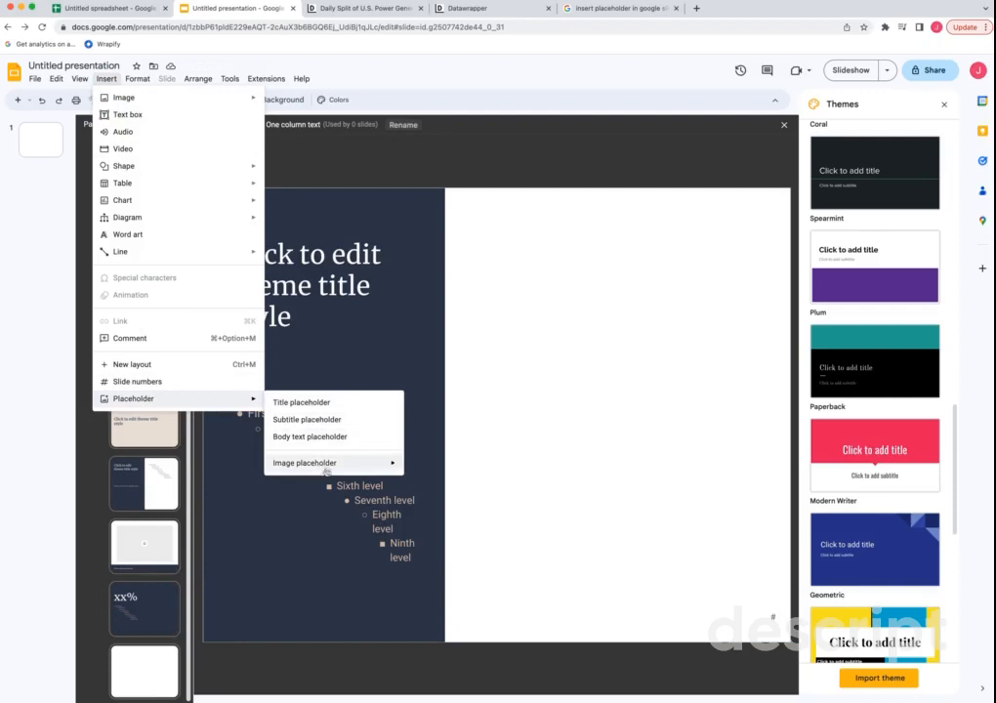
pyautogui.moveTo(327, 467)
pyautogui.click(430, 466)
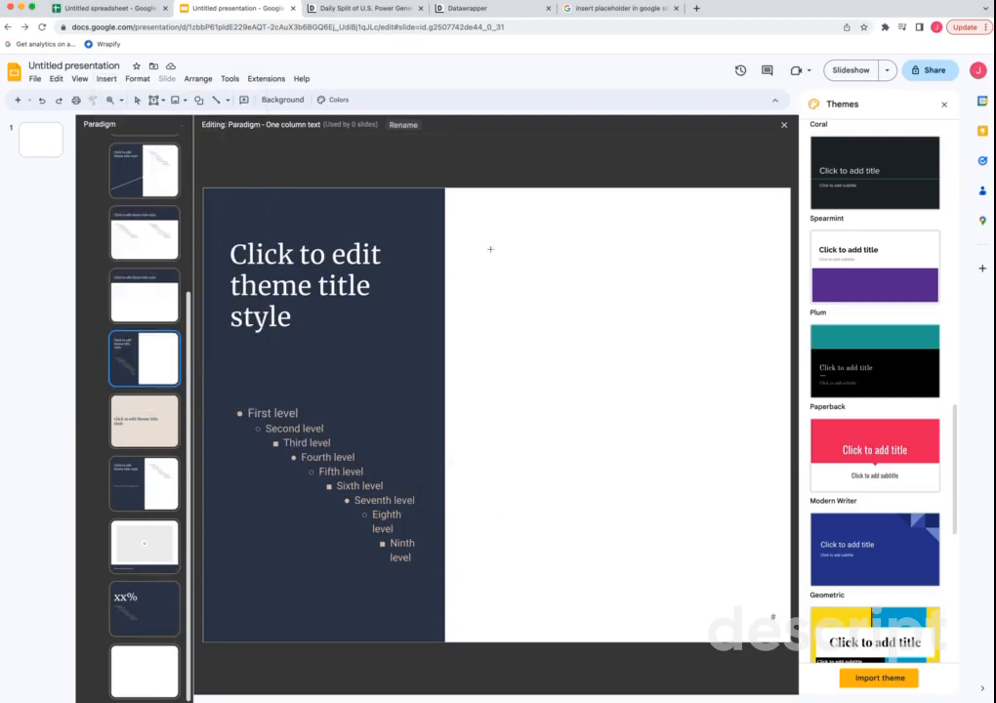
pyautogui.moveTo(473, 240)
pyautogui.mouseDown()
pyautogui.moveTo(738, 518)
pyautogui.moveTo(764, 571)
pyautogui.mouseUp()
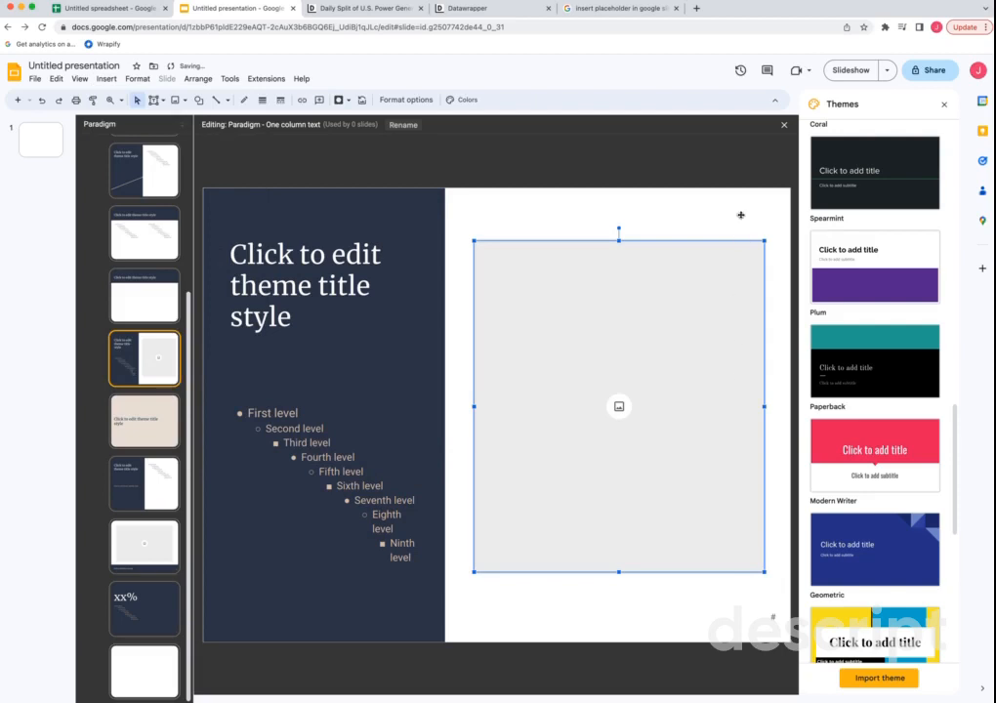
pyautogui.click(783, 127)
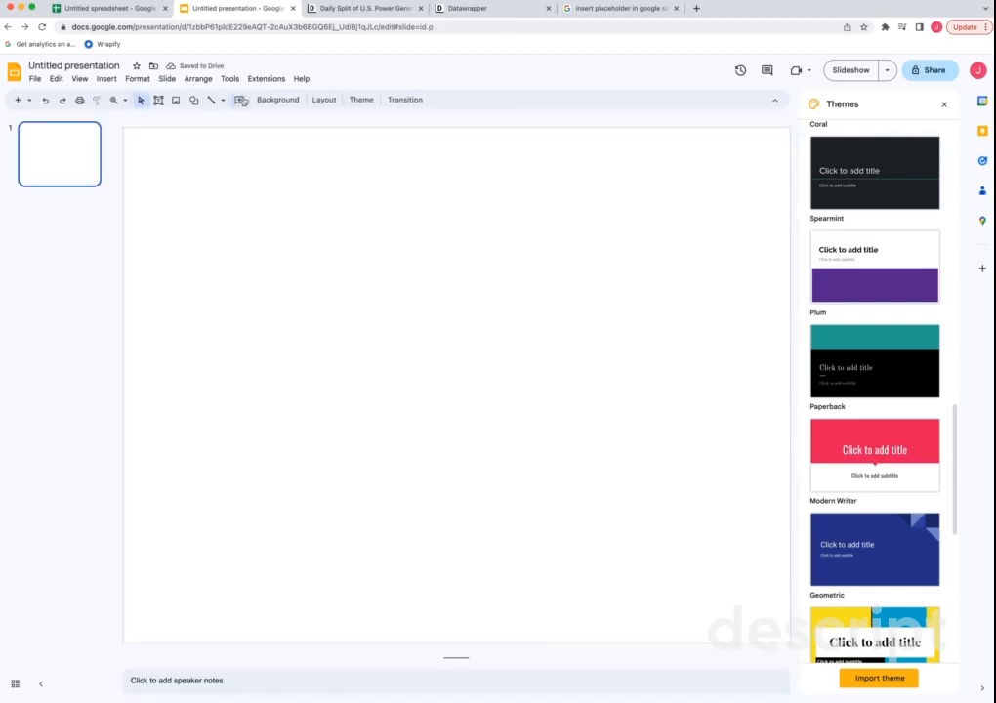
# Apply the Caption layout to the blank slide
pyautogui.click(323, 100)
pyautogui.click(492, 264)
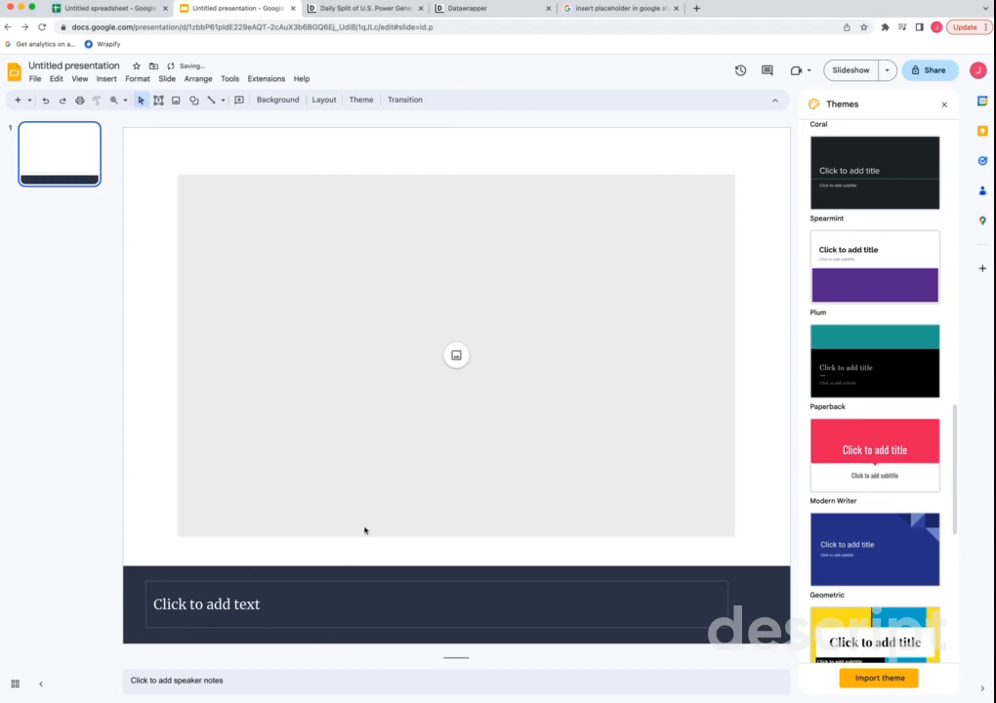
# Open Wrapify and insert the U.S. Oil Imports by Source chart into the Caption slide's image placeholder
pyautogui.click(410, 447)
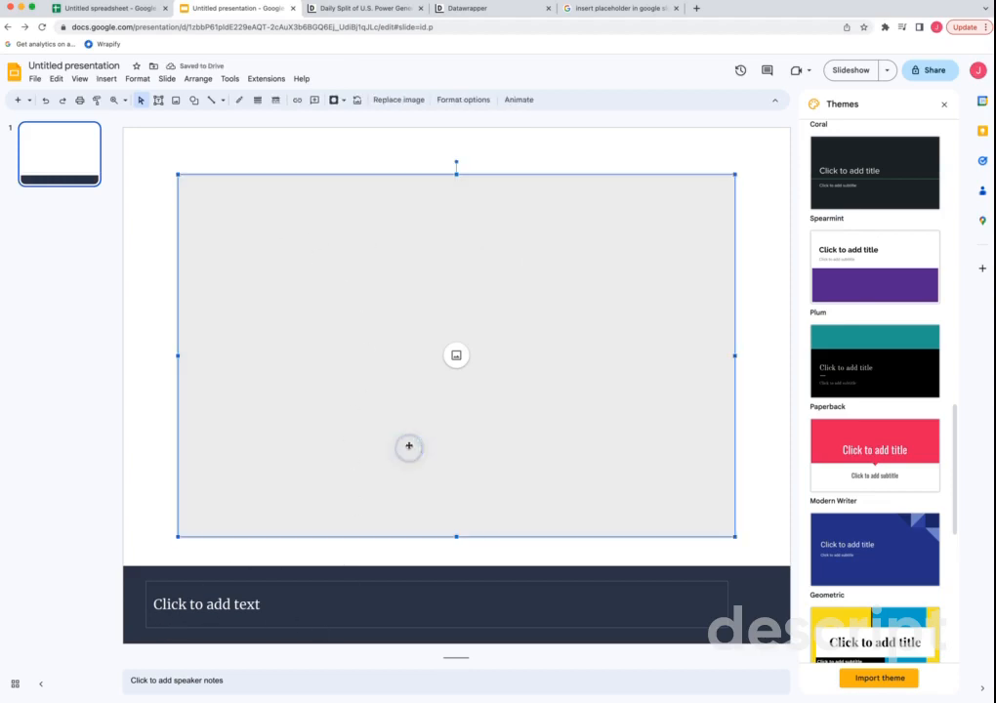
pyautogui.click(261, 80)
pyautogui.moveTo(296, 141)
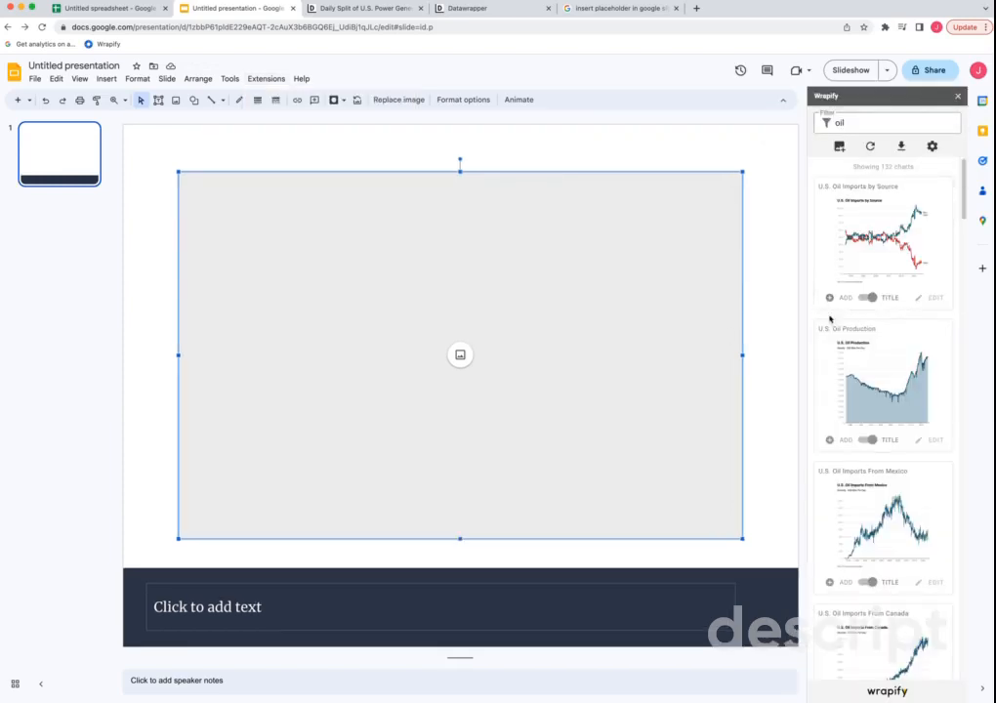
pyautogui.click(830, 297)
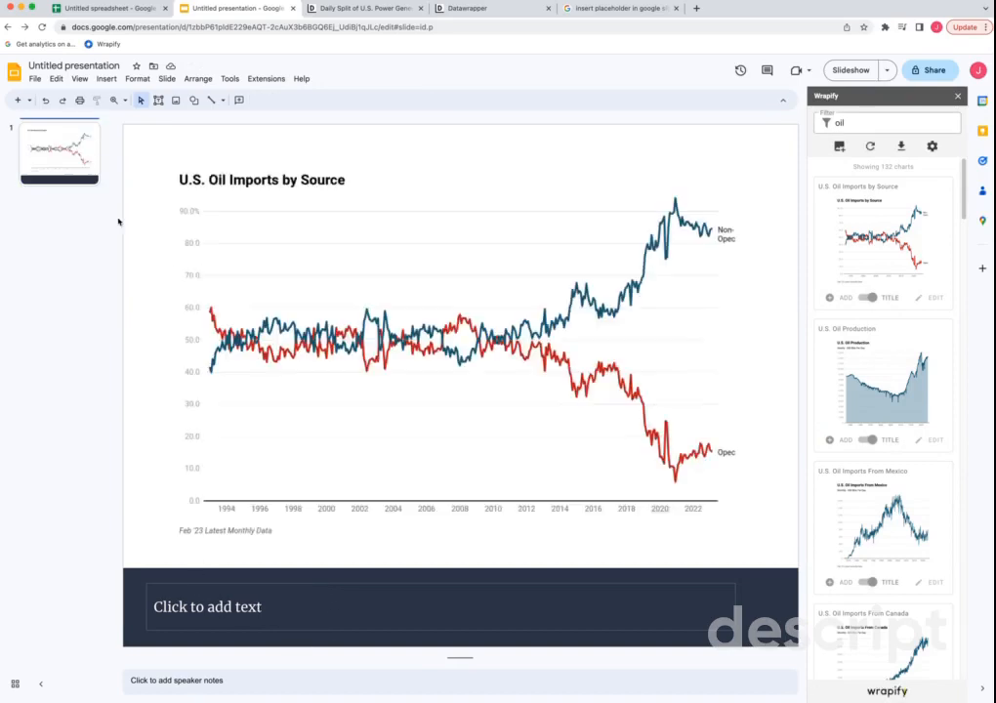
# Add a new slide with the One column text layout and fill its image placeholder with the U.S. Oil Production chart
pyautogui.click(167, 80)
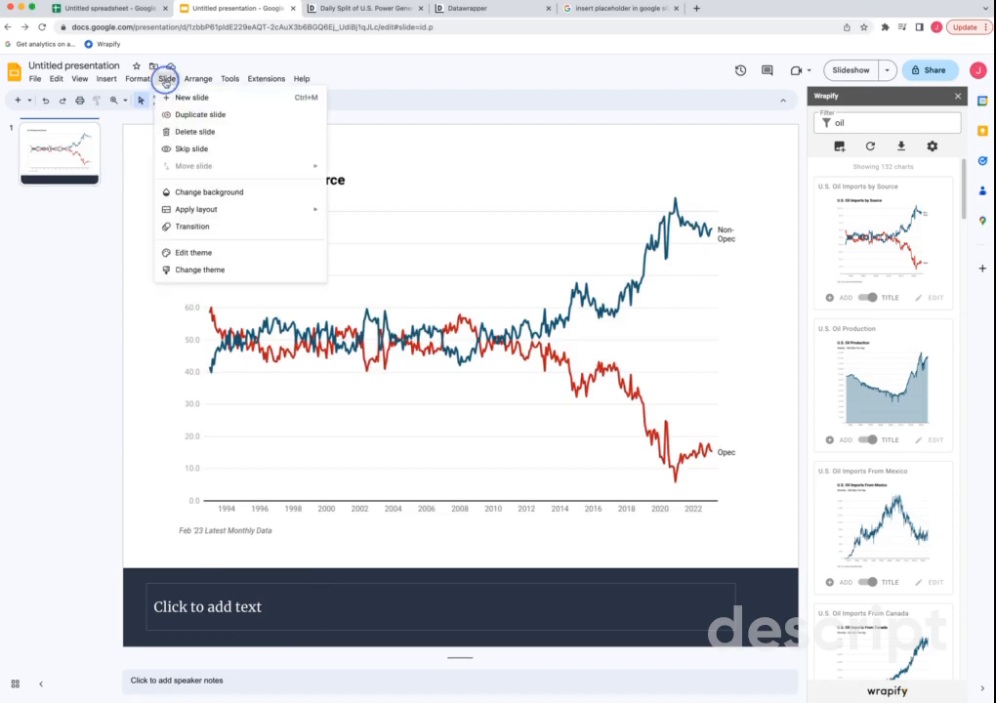
pyautogui.click(168, 97)
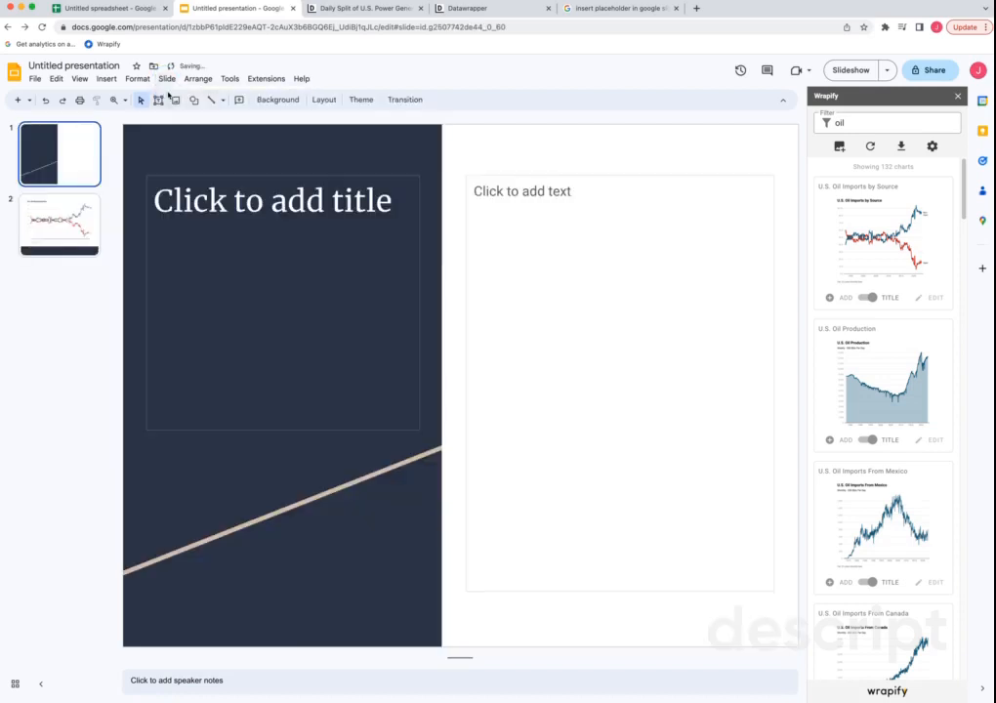
pyautogui.click(323, 100)
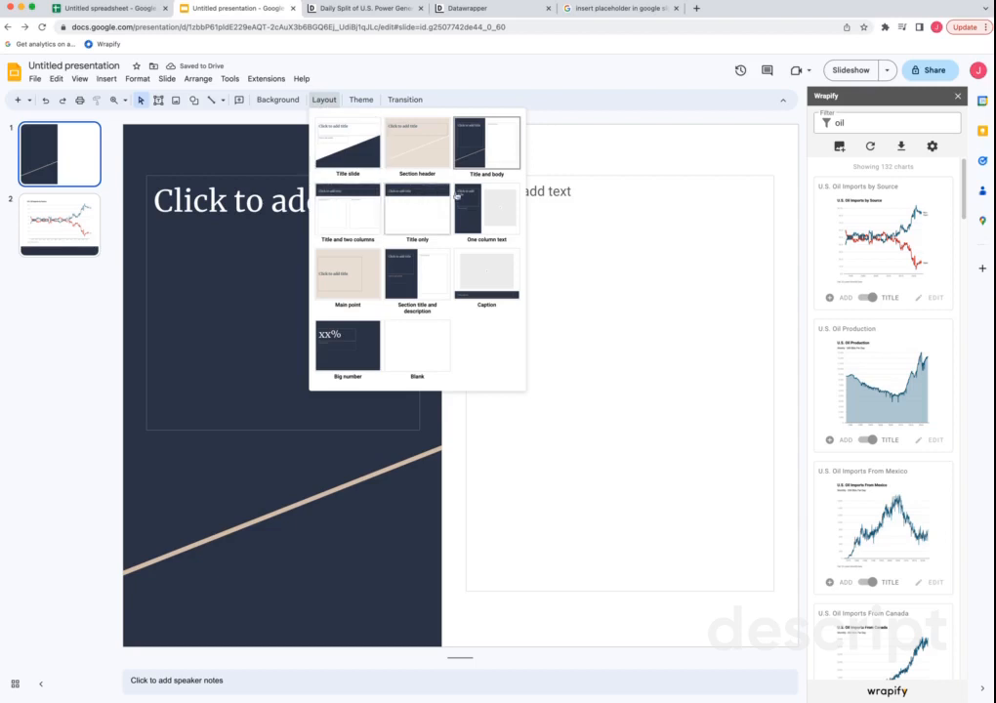
pyautogui.click(491, 200)
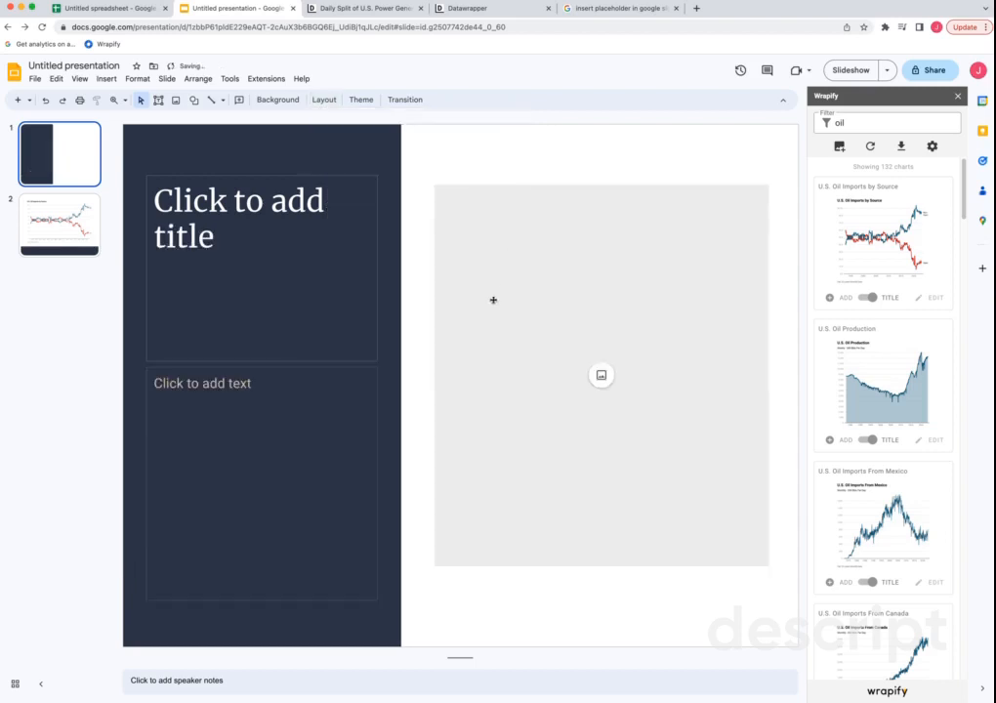
pyautogui.click(668, 405)
pyautogui.click(831, 440)
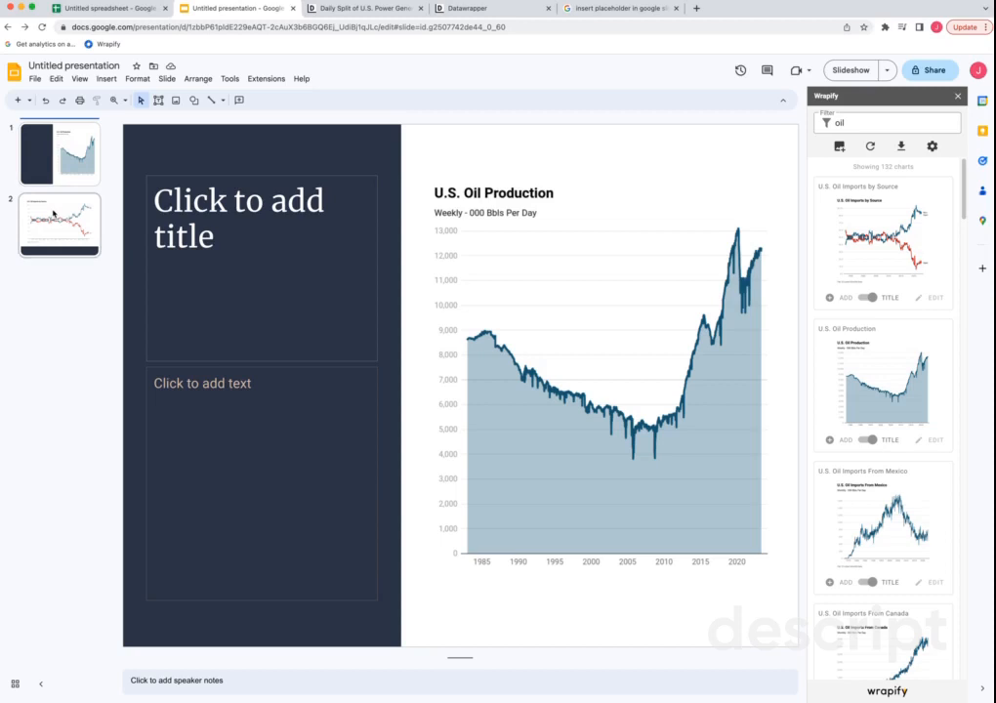
# Add another slide with the Caption layout and fill its image placeholder with the U.S. Oil Imports From Mexico chart
pyautogui.click(165, 79)
pyautogui.click(192, 97)
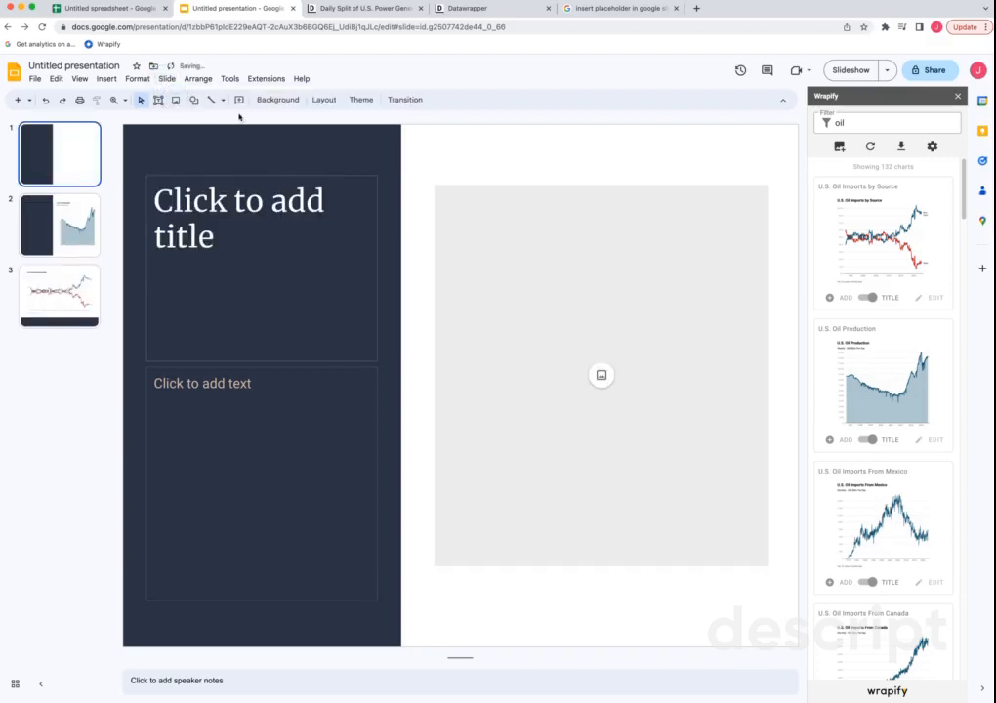
pyautogui.click(324, 100)
pyautogui.click(512, 263)
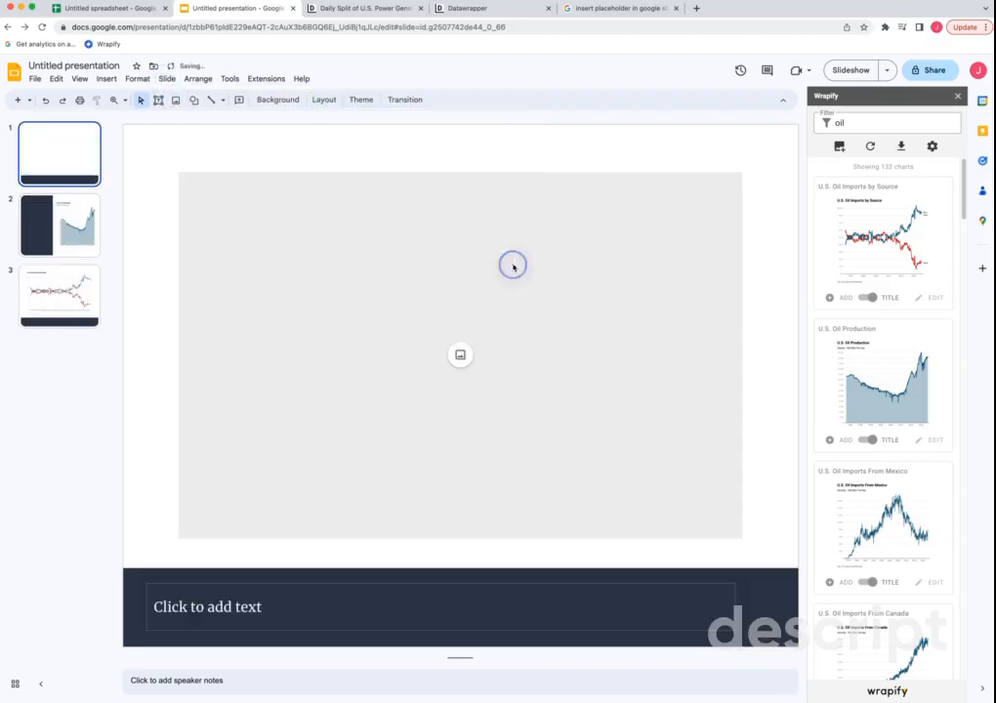
pyautogui.click(684, 429)
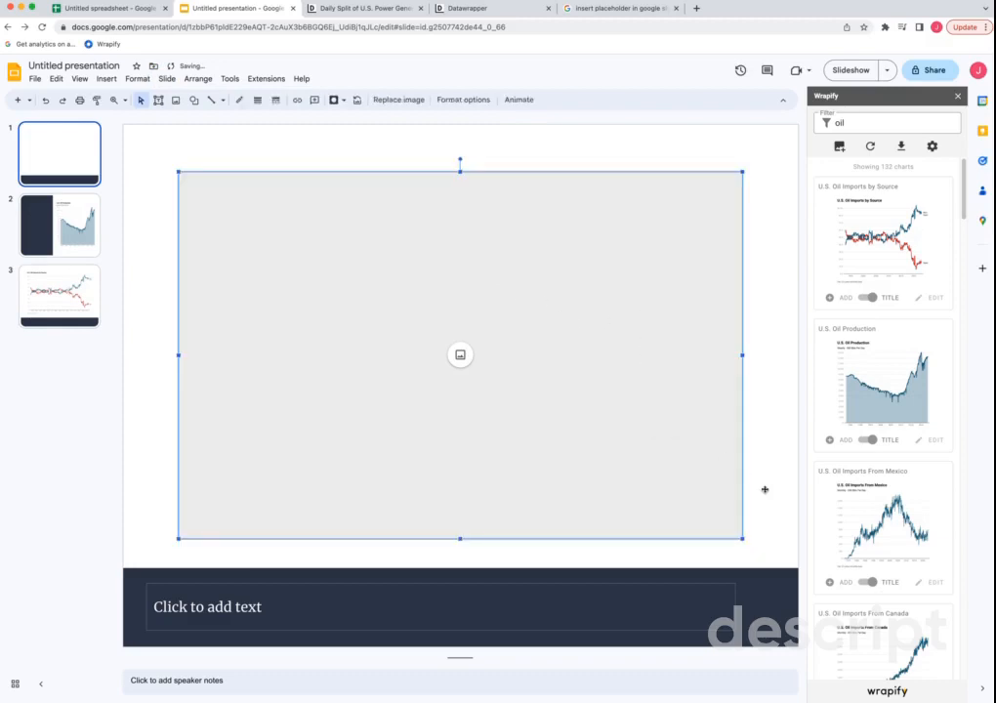
pyautogui.click(832, 583)
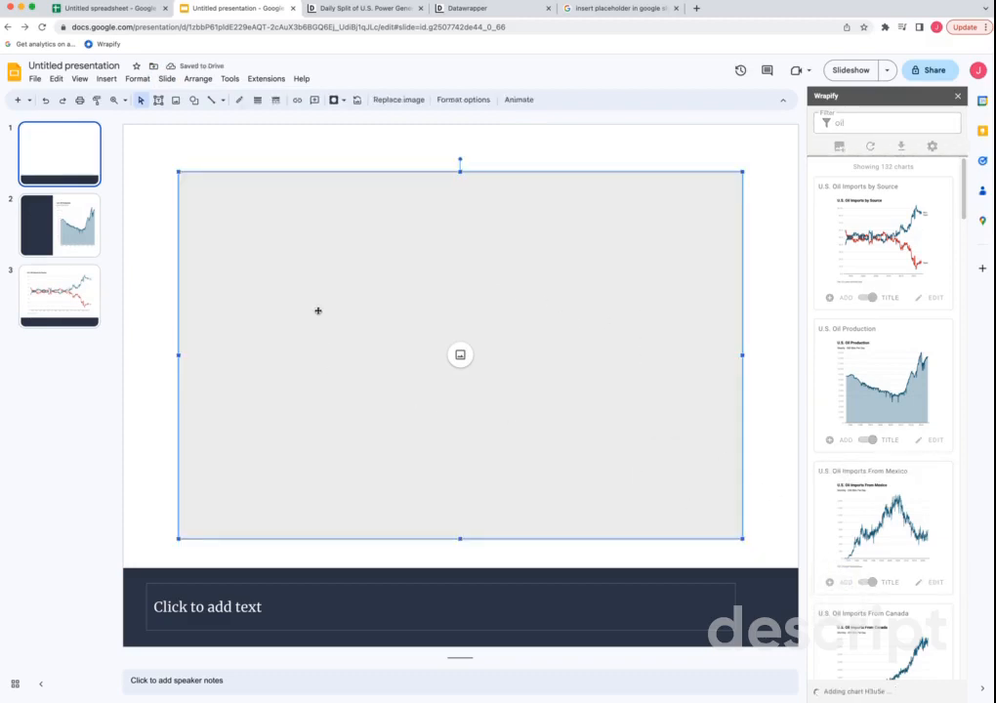